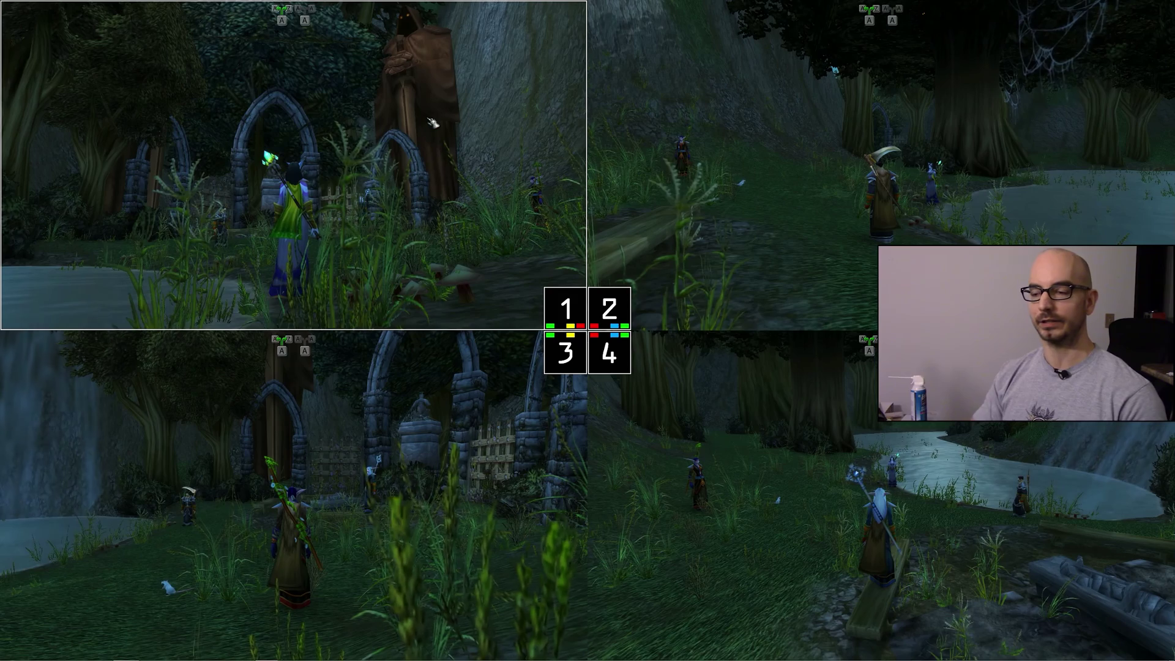
Trigger a rotation step with hotkey 1 in all four windows, then switch to ISBoxer Toolkit.
key("1")
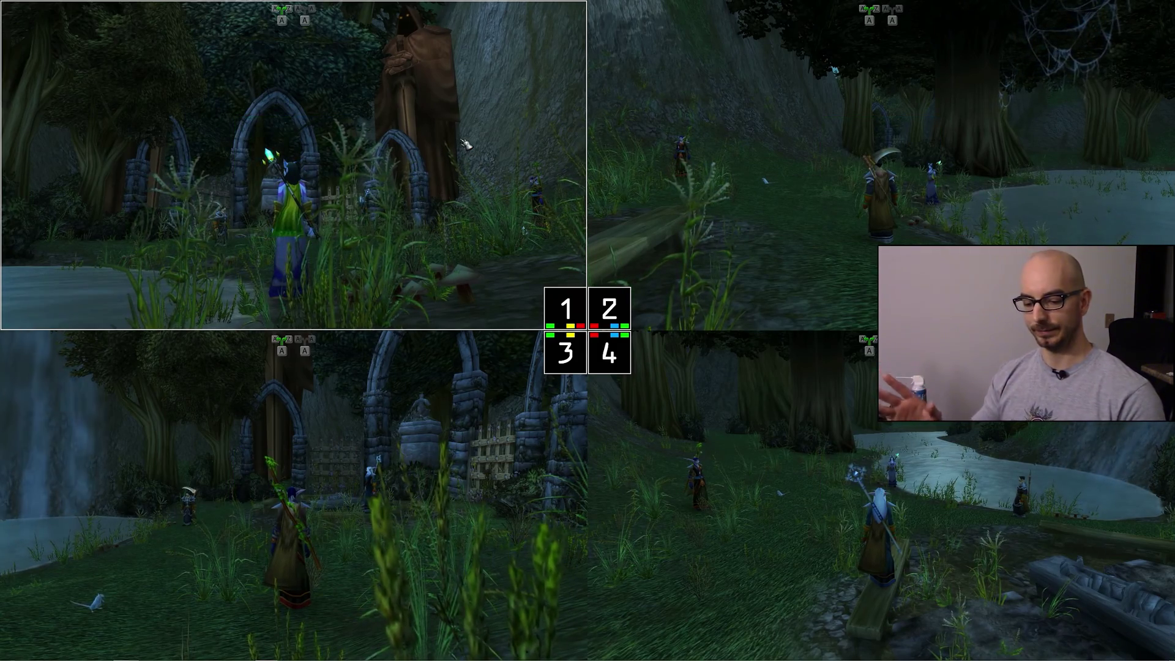
key("alt+Tab")
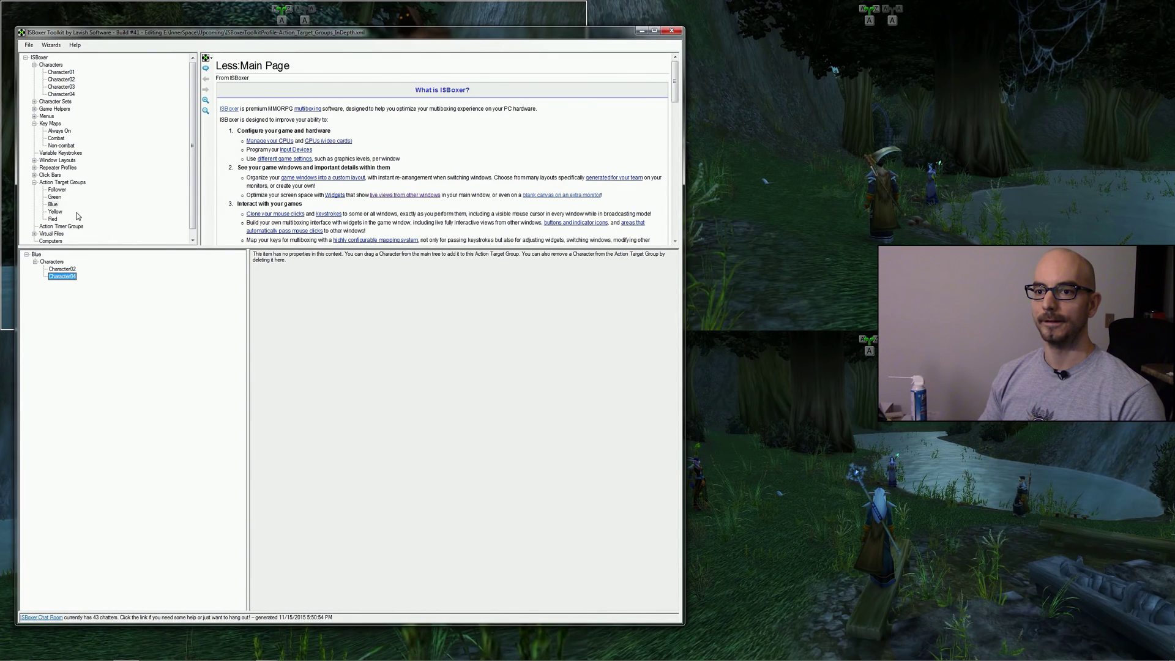
Review the Green, Blue, Yellow and Red target groups, narrow the window, and reselect Non-combat.
left_click(62, 145)
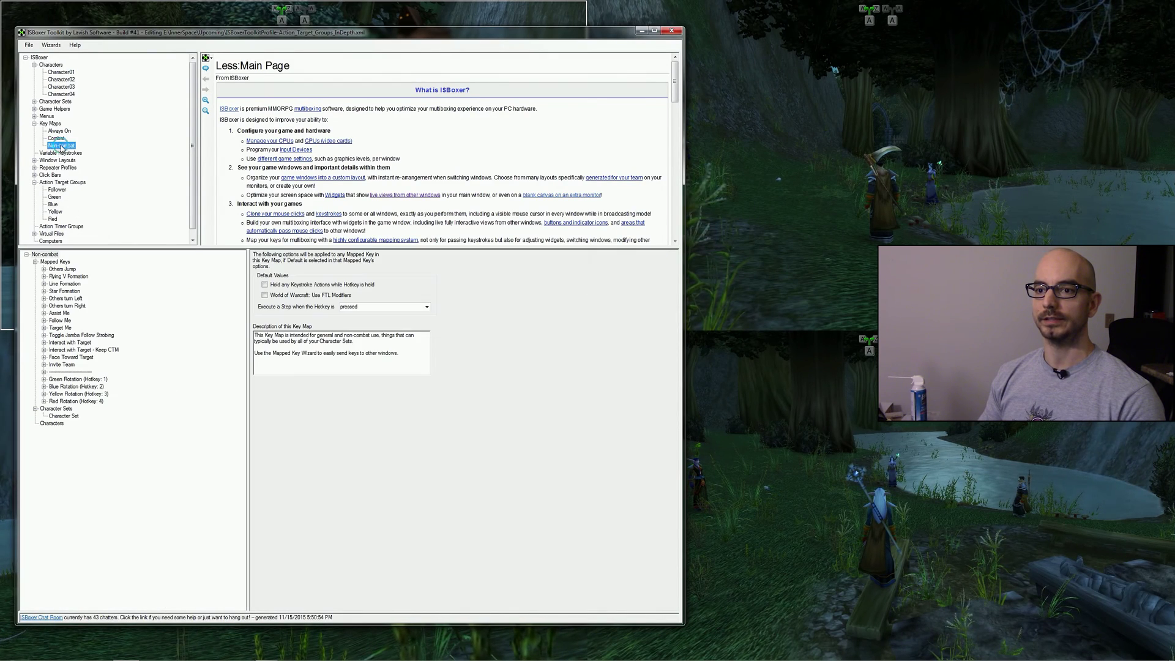
left_click(55, 197)
left_click_drag(682, 265, 506, 264)
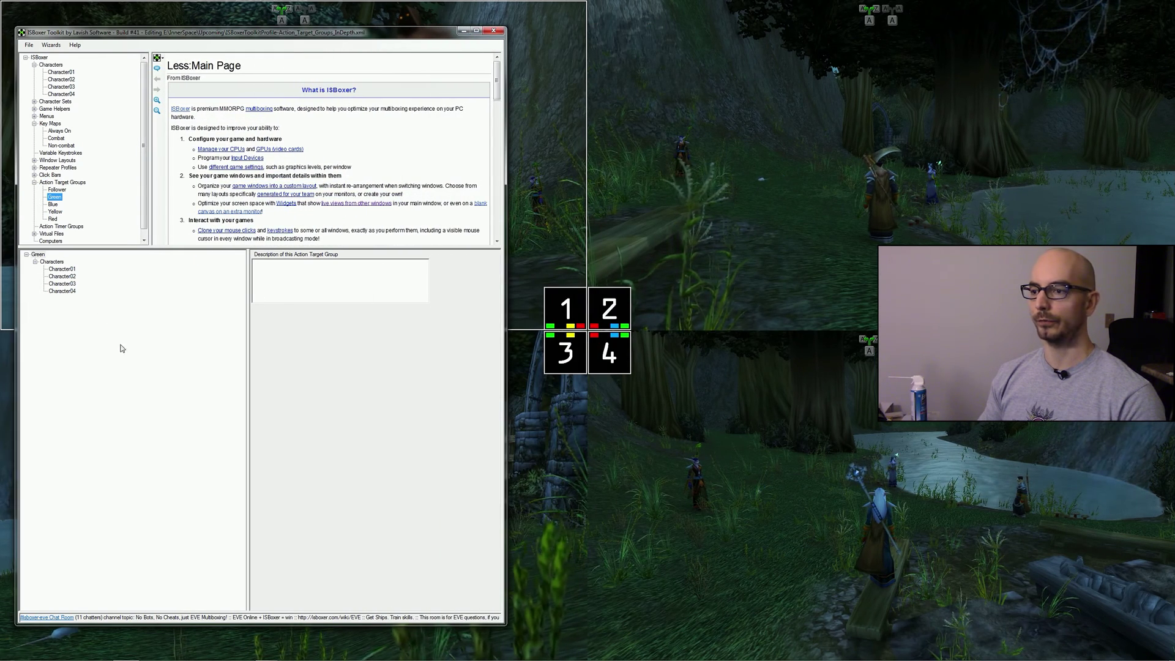
key("Down")
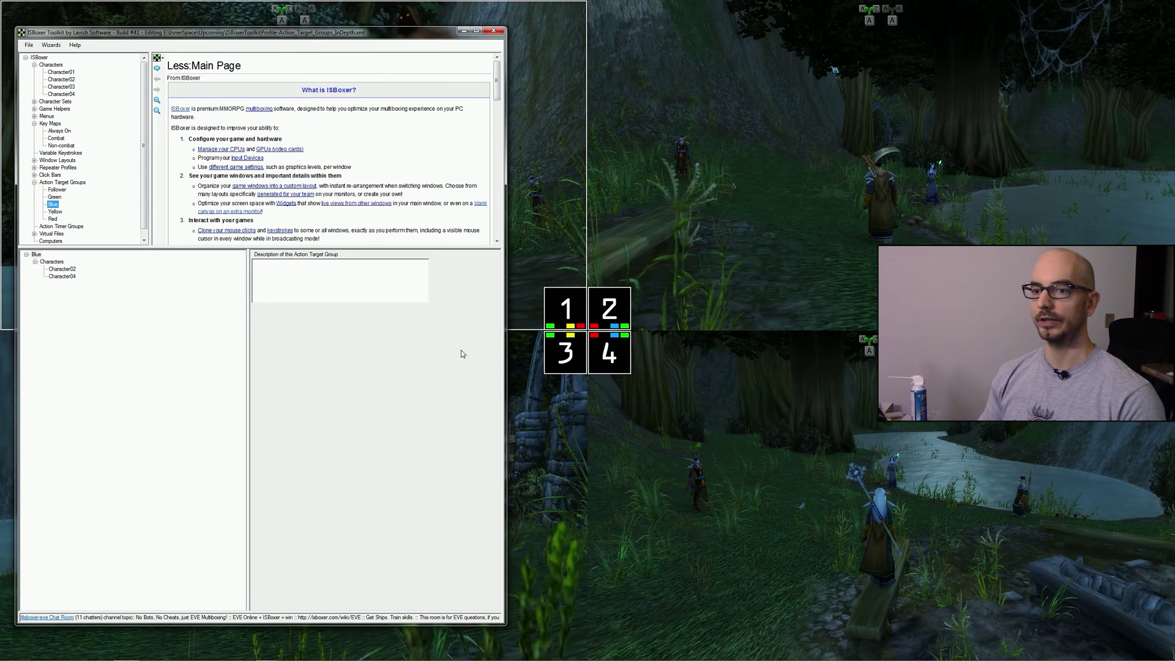
left_click(56, 212)
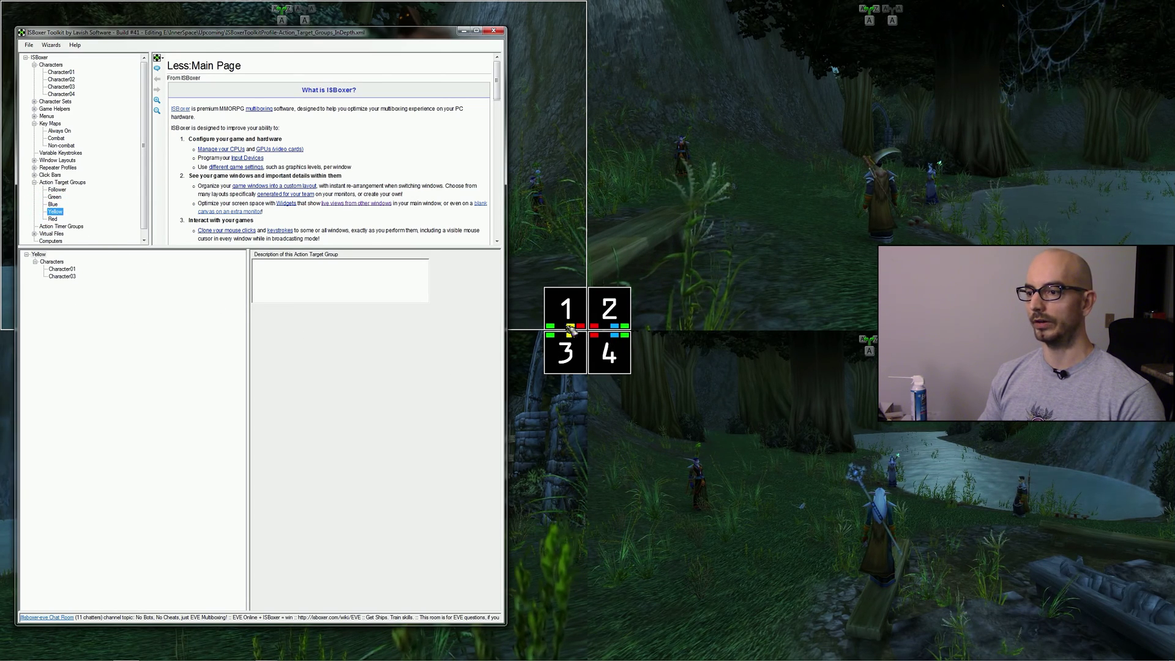
left_click(54, 219)
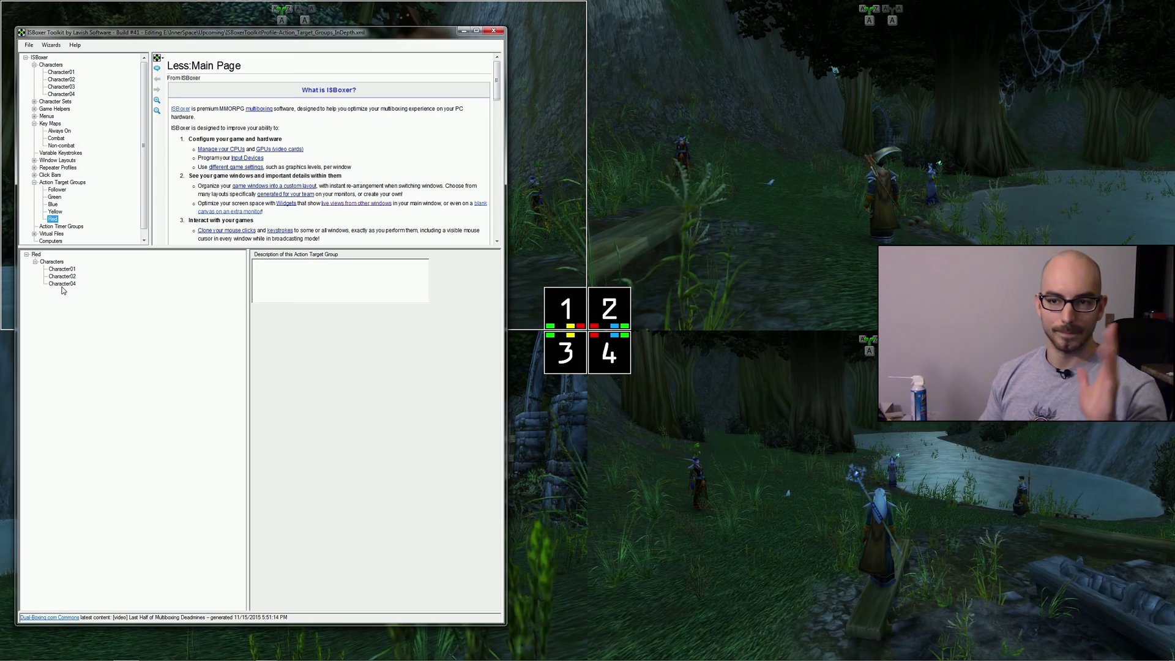
left_click(62, 145)
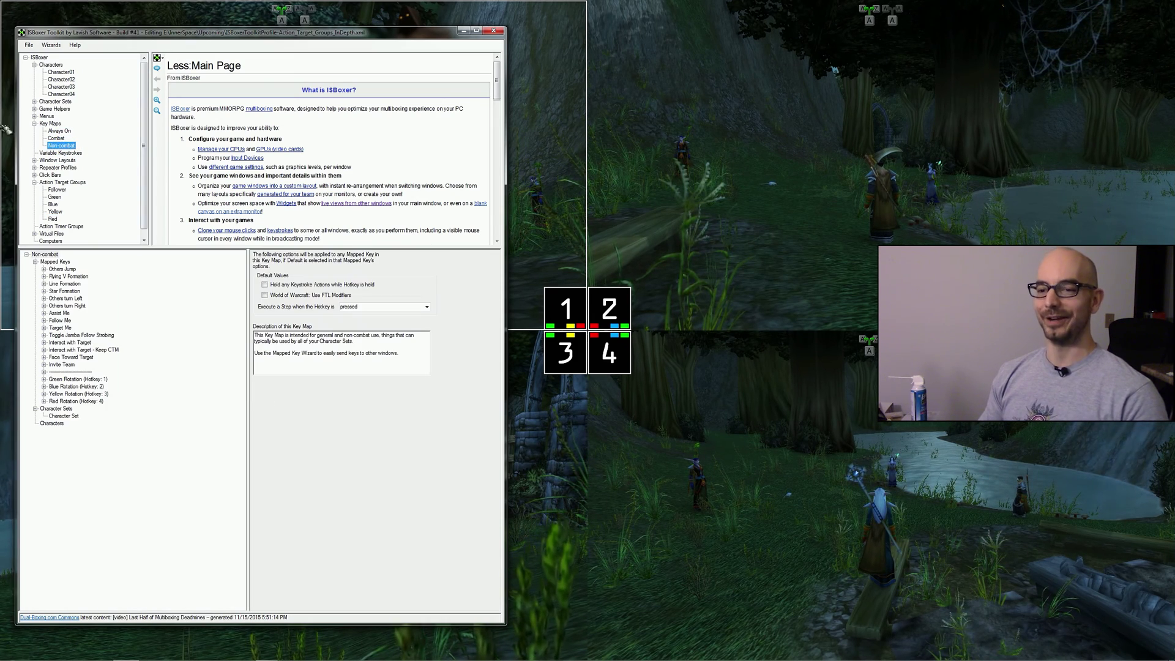
Expand Green and Blue Rotation, show Green step 1's actions, and widen the window.
left_click(87, 379)
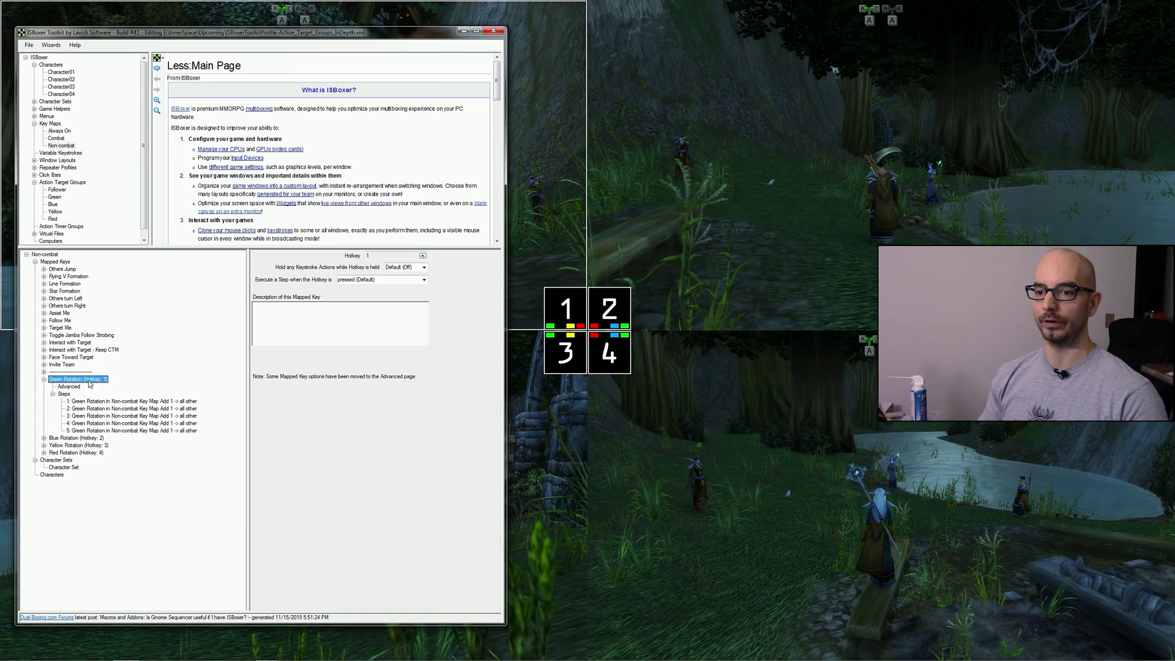
left_click(80, 439)
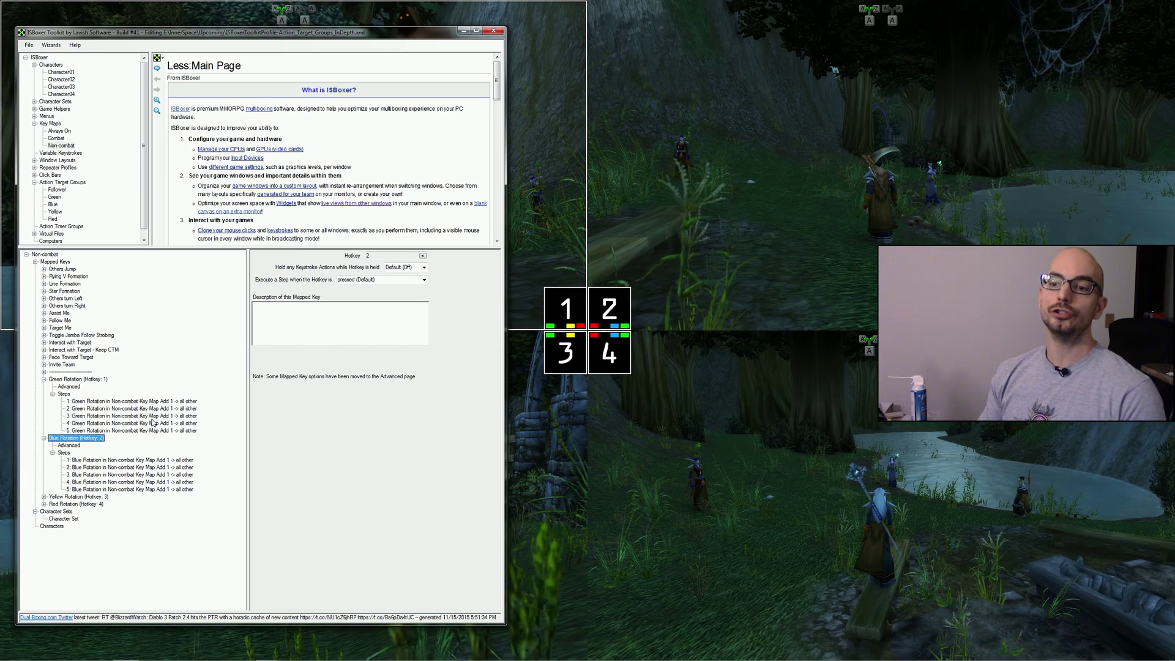
left_click(142, 402)
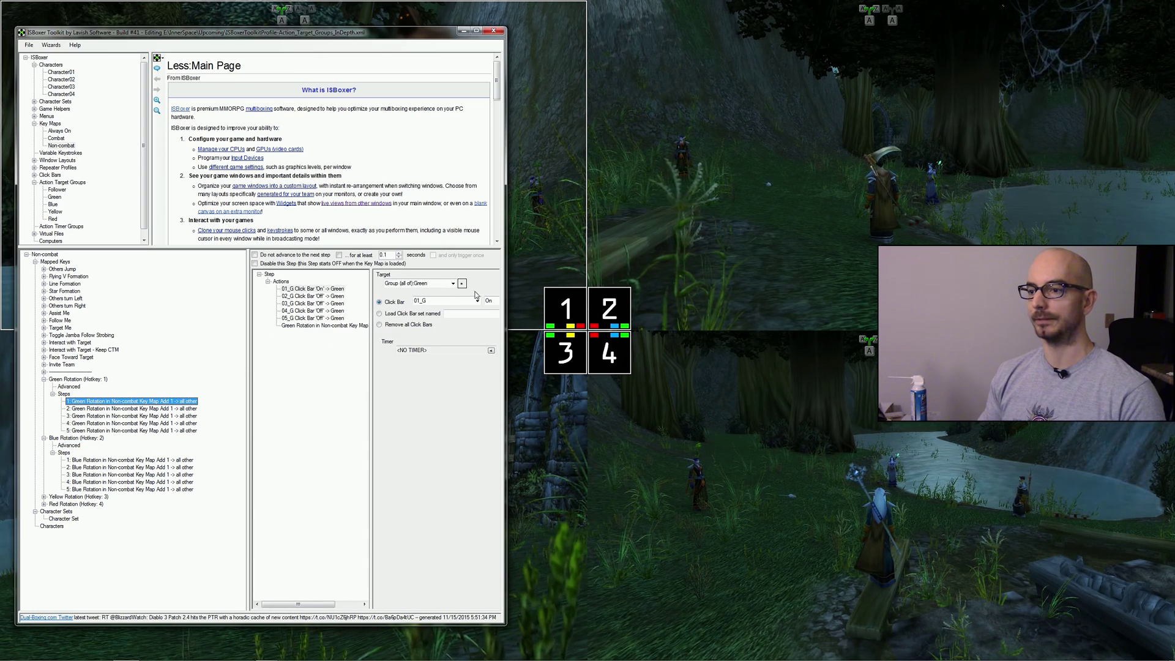
left_click_drag(506, 281, 703, 281)
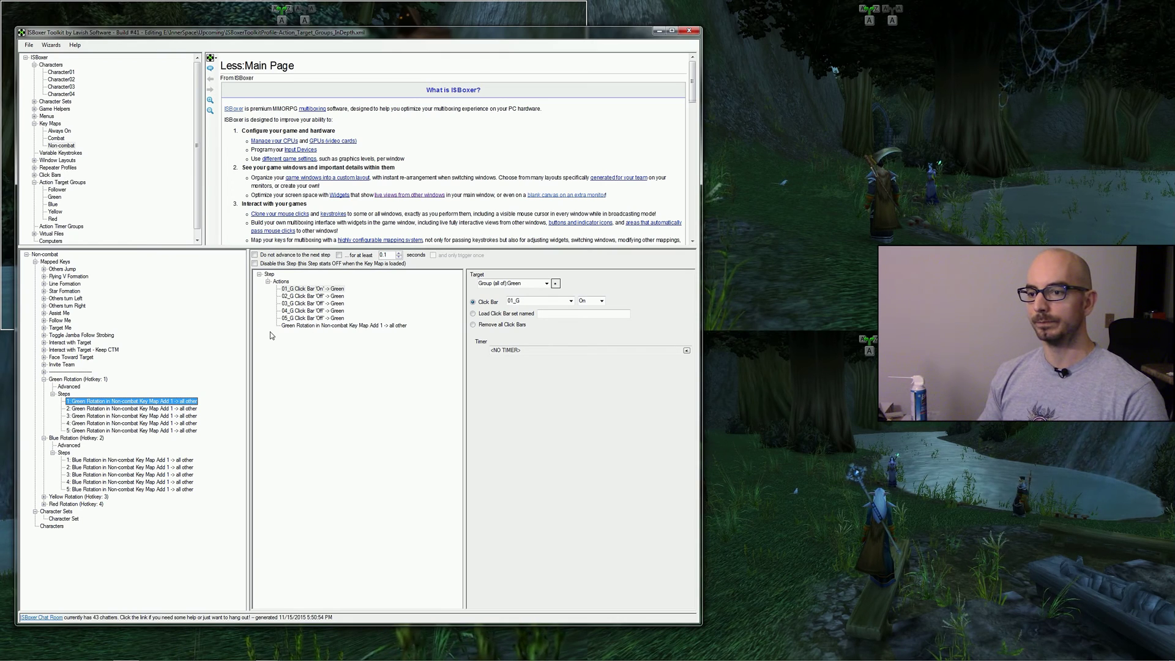
Inspect Green step 1's click bar actions 01_G through 05_G and their target group.
left_click(338, 296)
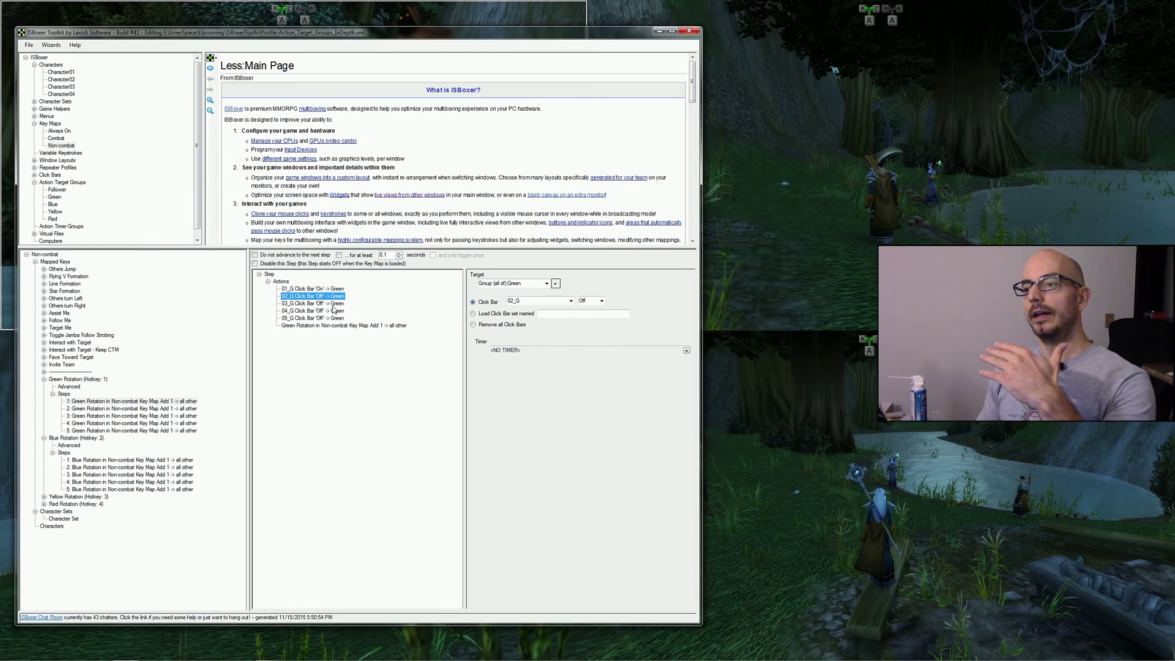
left_click(335, 304)
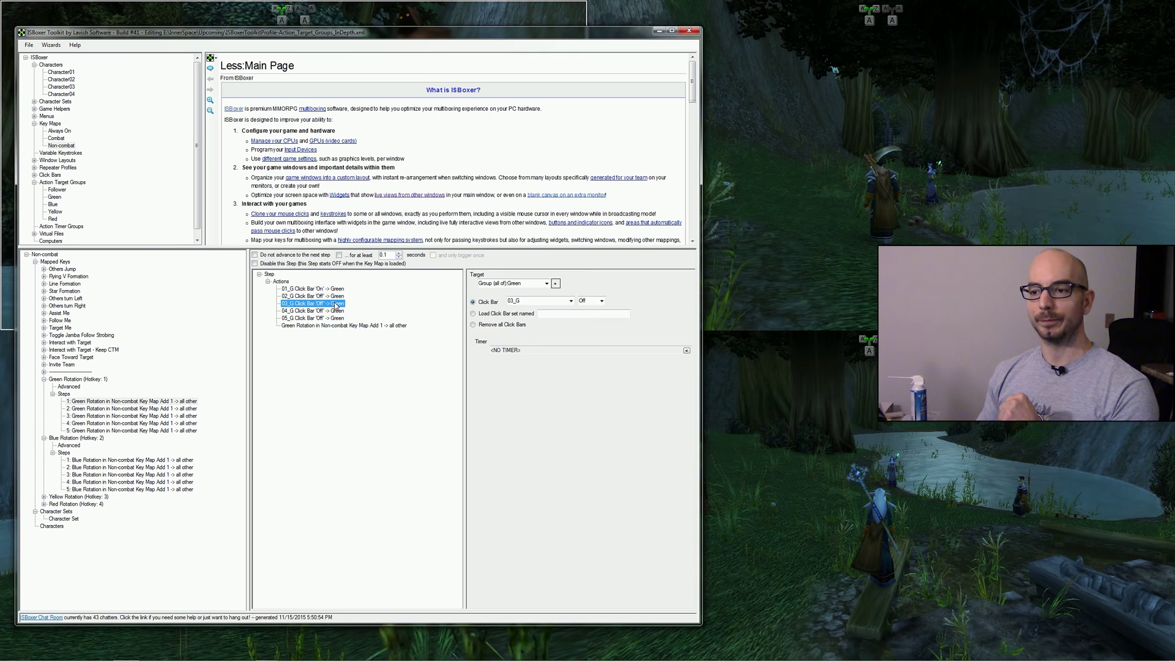
left_click(338, 311)
left_click(340, 318)
key("Up")
key("Up")
key("Up")
key("Up")
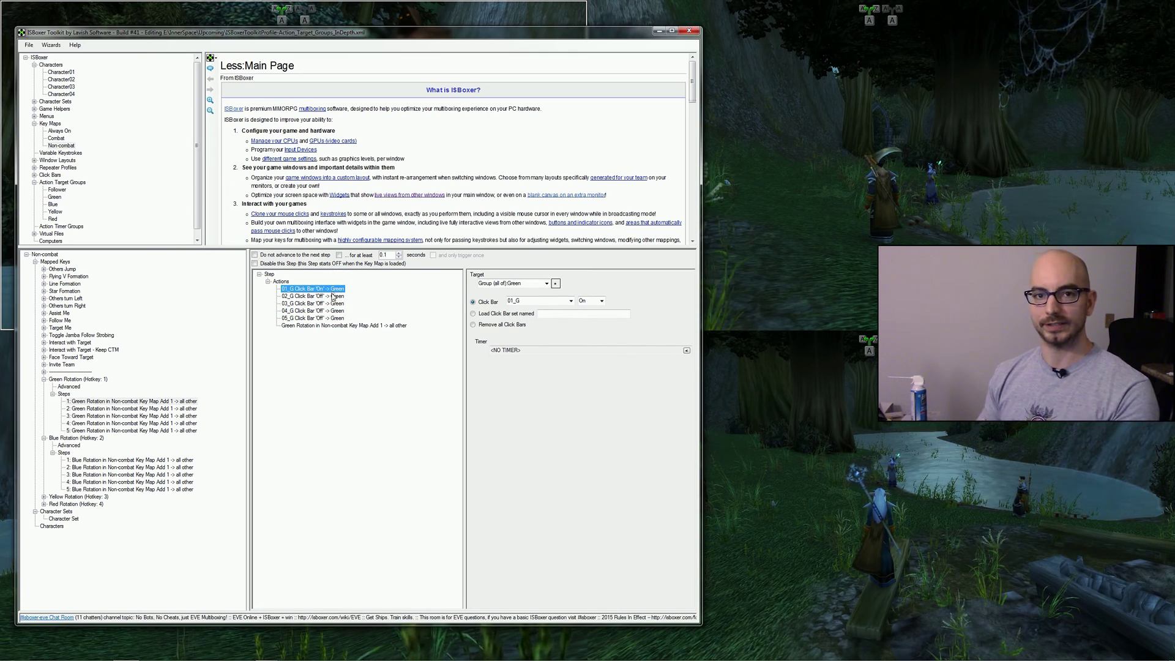
left_click(504, 283)
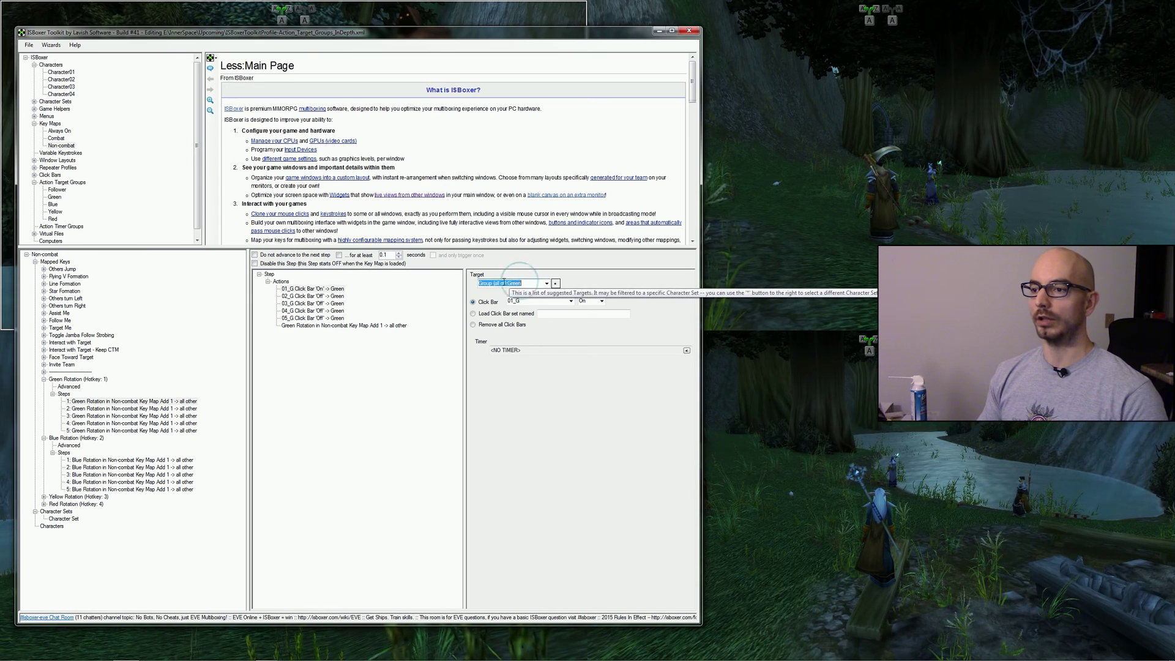
Browse Blue and Green rotation steps, ending on Green step 3's 'Add 1' advance action.
left_click(175, 460)
left_click(512, 283)
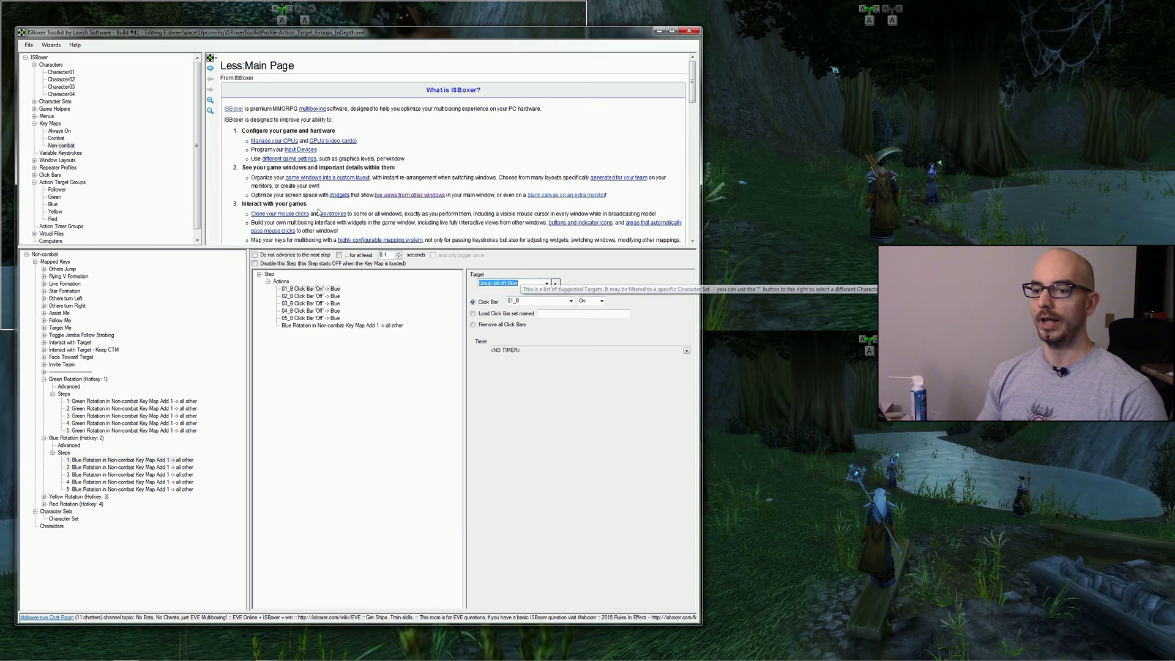
left_click(179, 409)
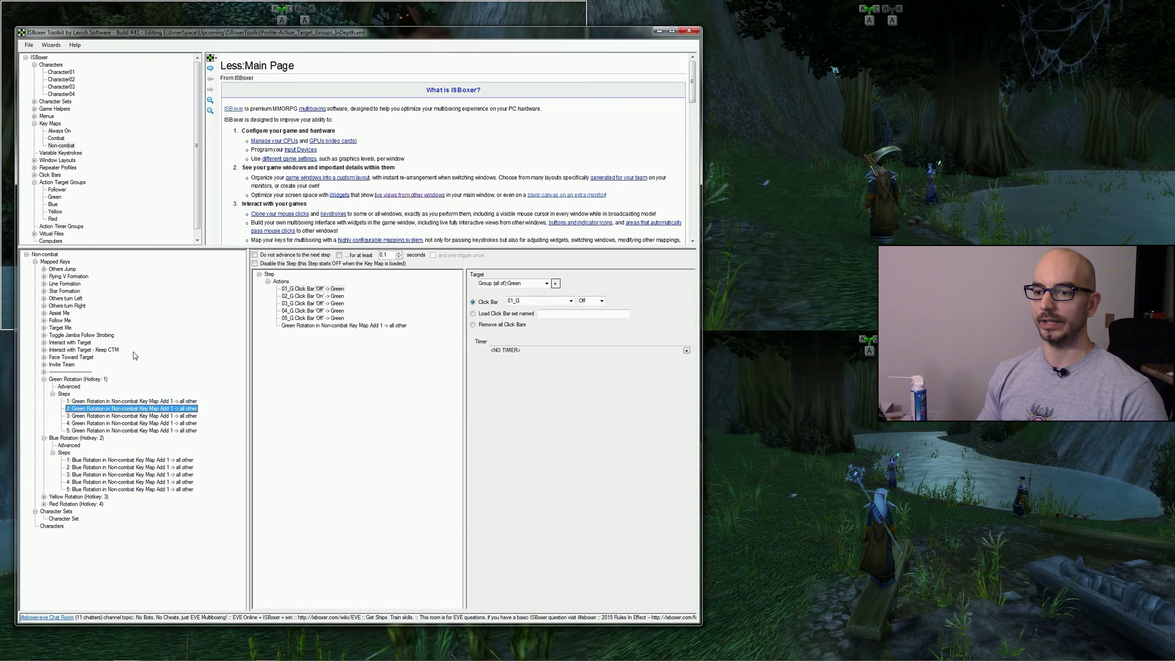
left_click(166, 401)
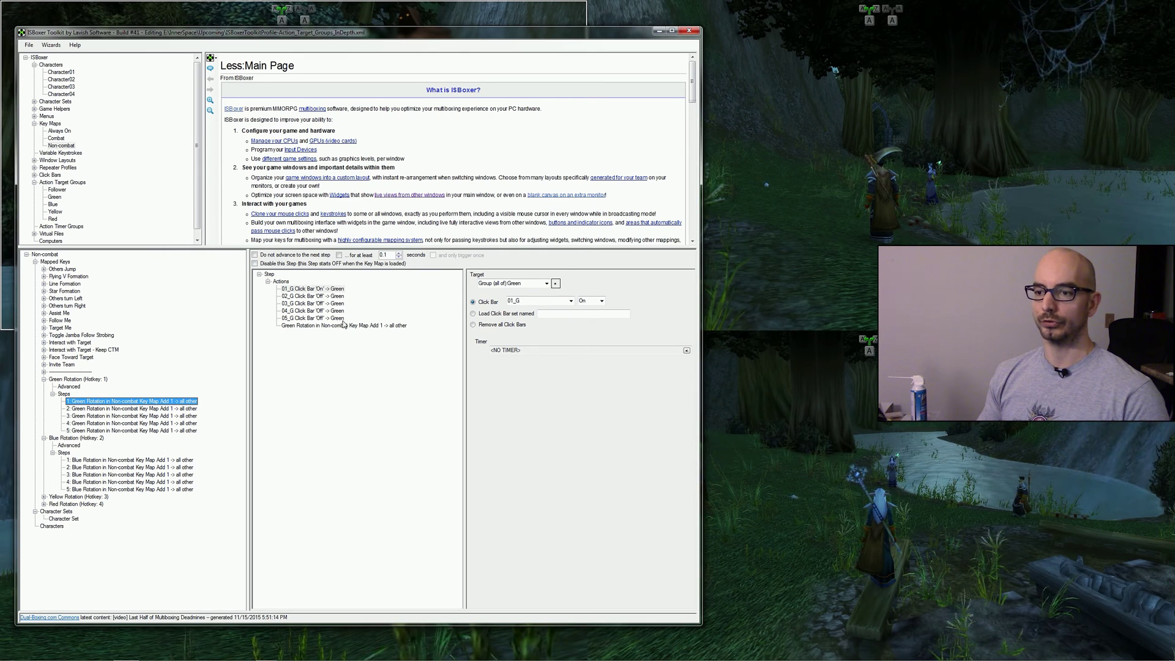
left_click(179, 409)
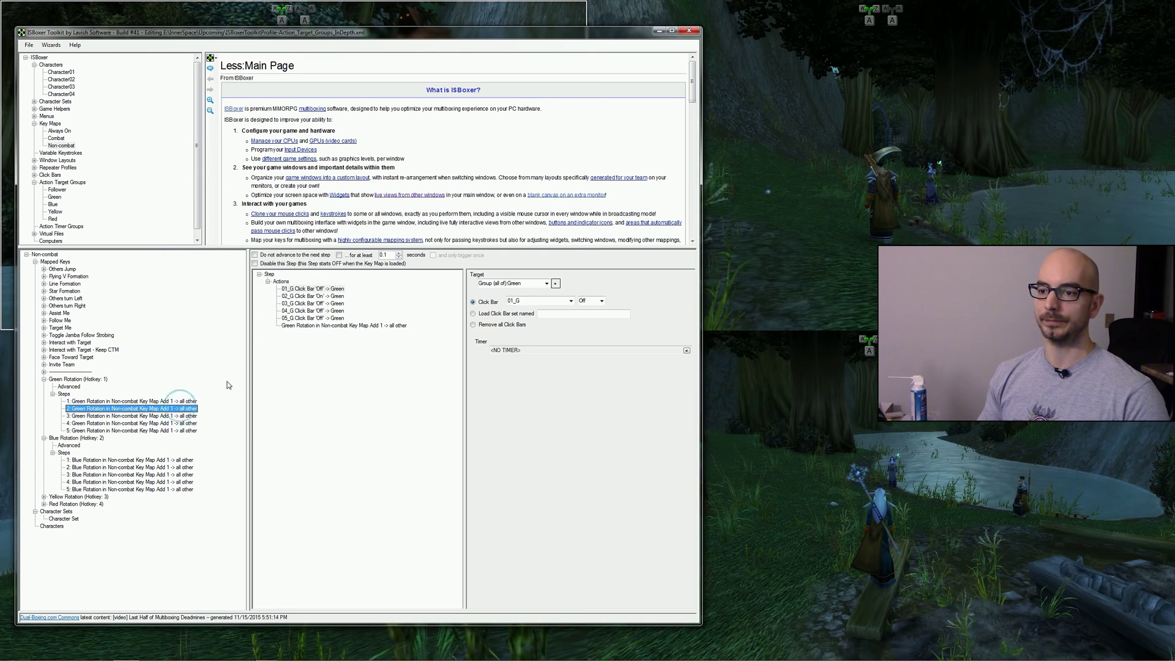
left_click(175, 416)
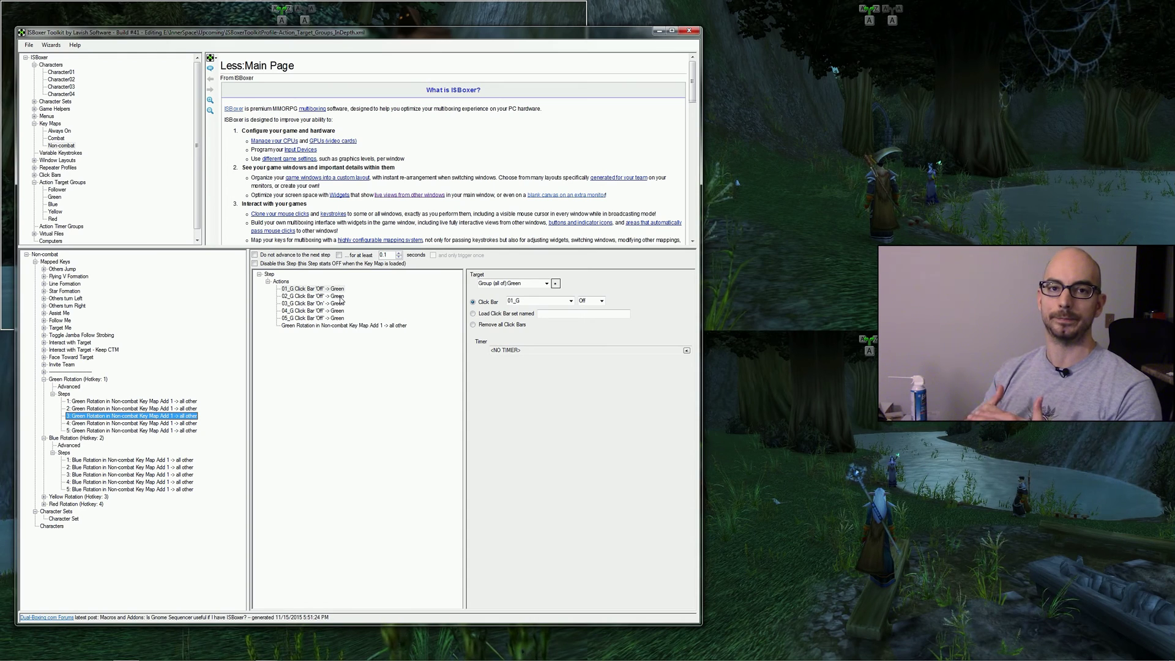
left_click(399, 327)
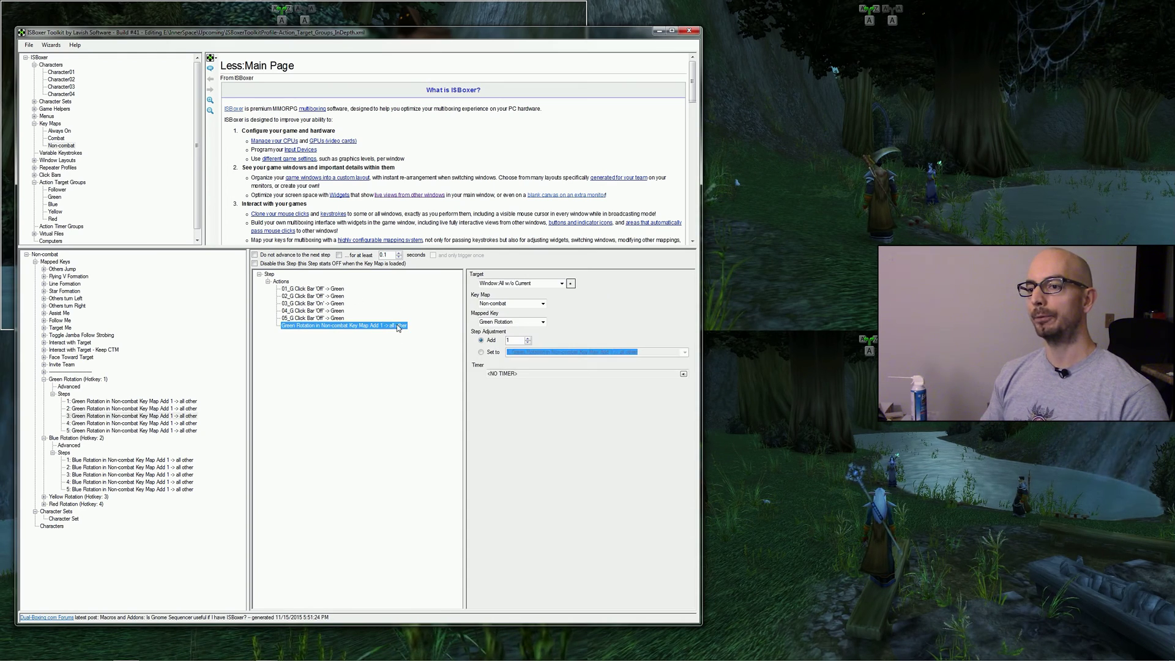
Add a Mapped Key Step Action, view Blue Rotation step 1, and minimize the Toolkit.
right_click(282, 283)
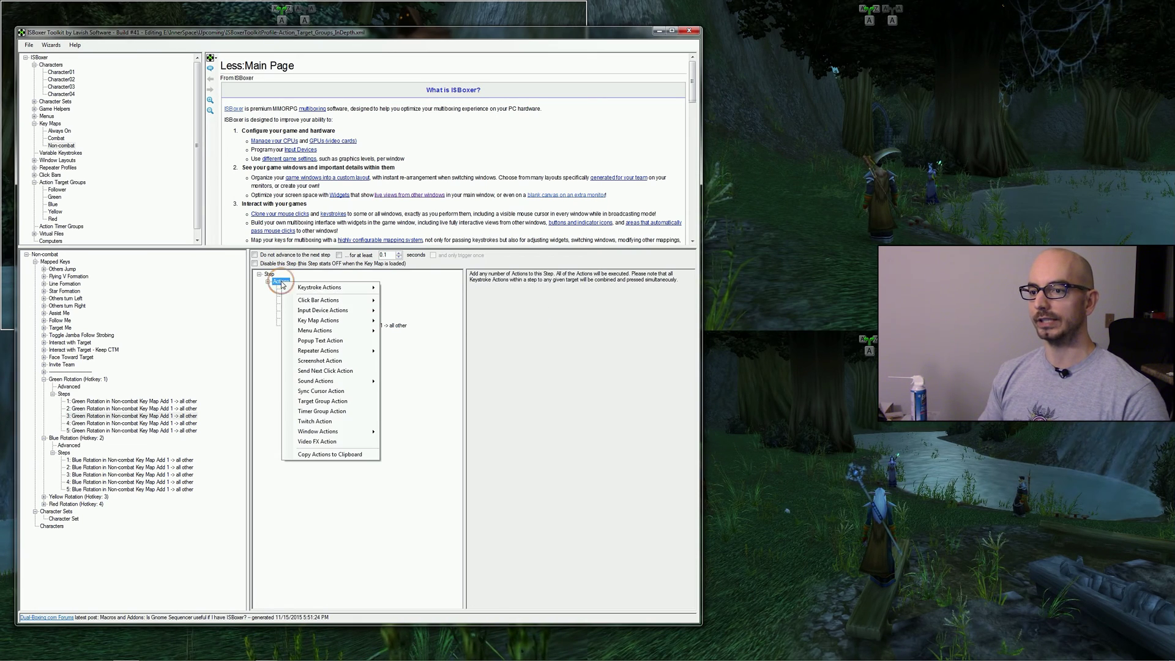
mouse_move(322, 321)
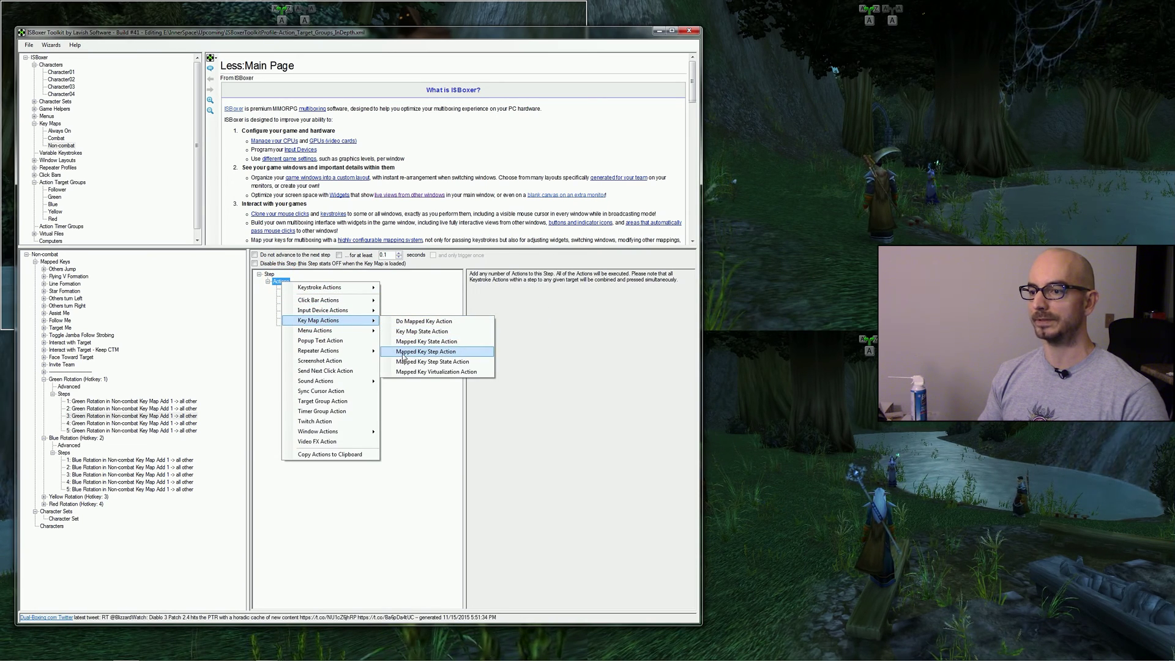
left_click(469, 352)
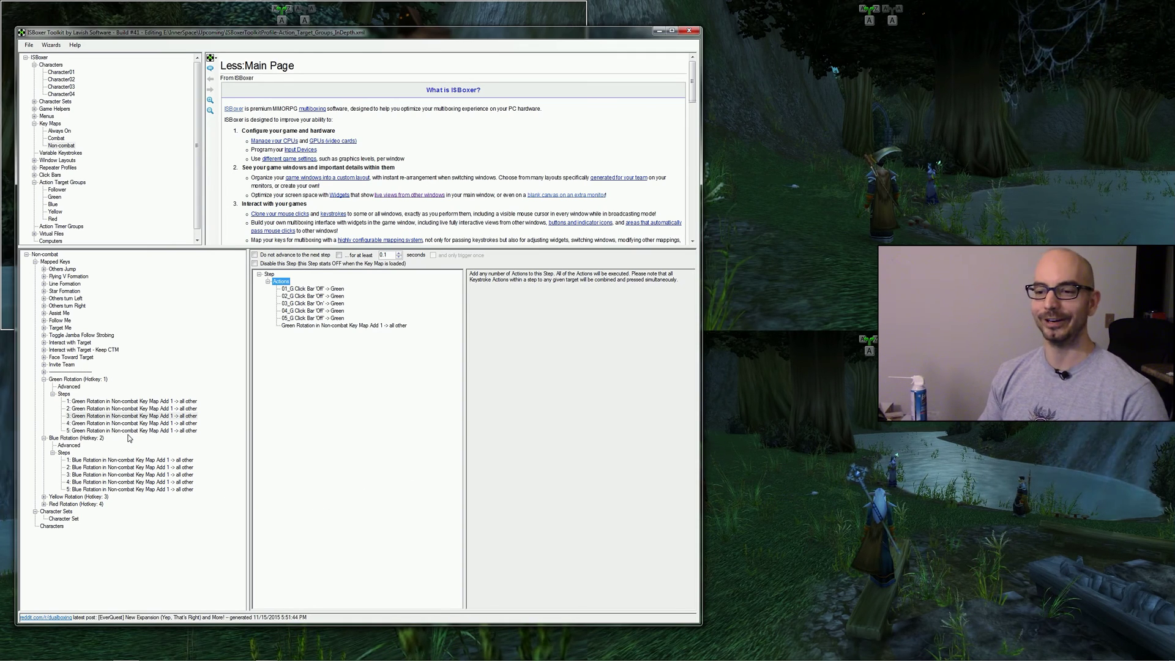
left_click(169, 460)
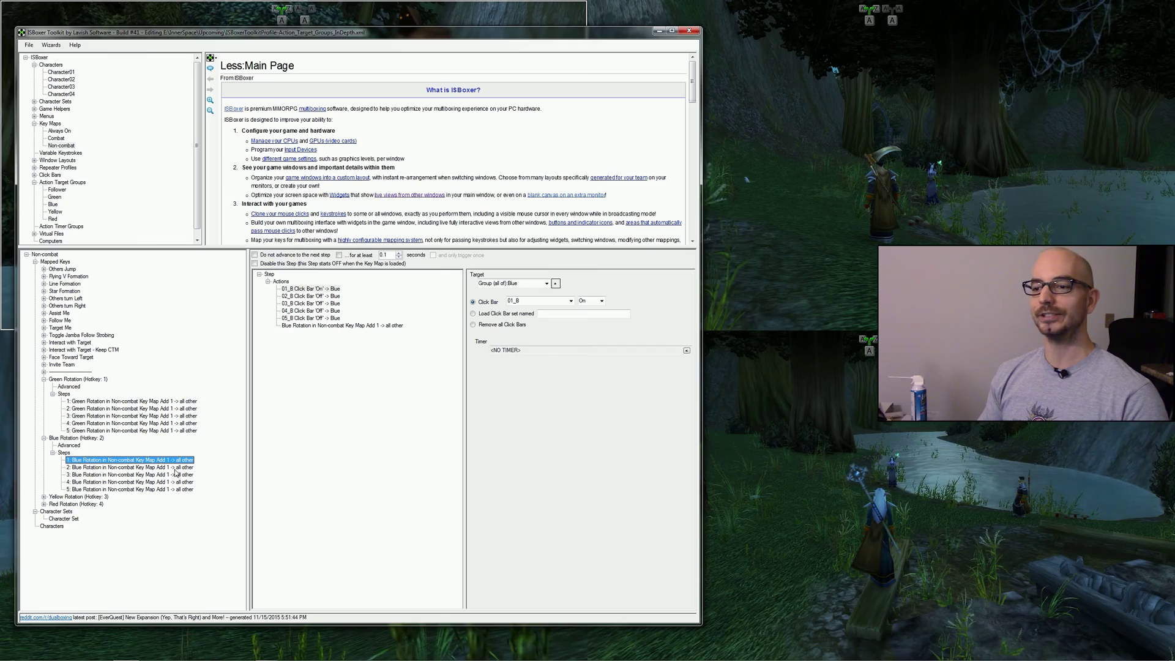
left_click(659, 30)
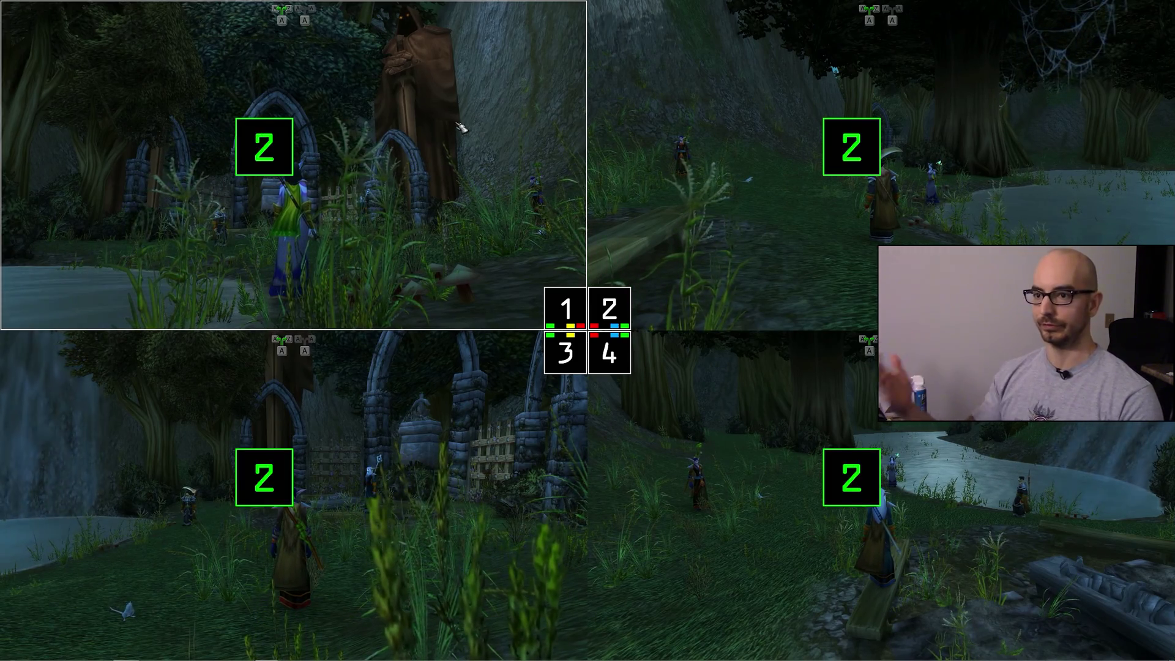
Activate the top-right game window and press hotkeys 1, 2, 3, 5, 2, 4 to cycle steps.
left_click(730, 92)
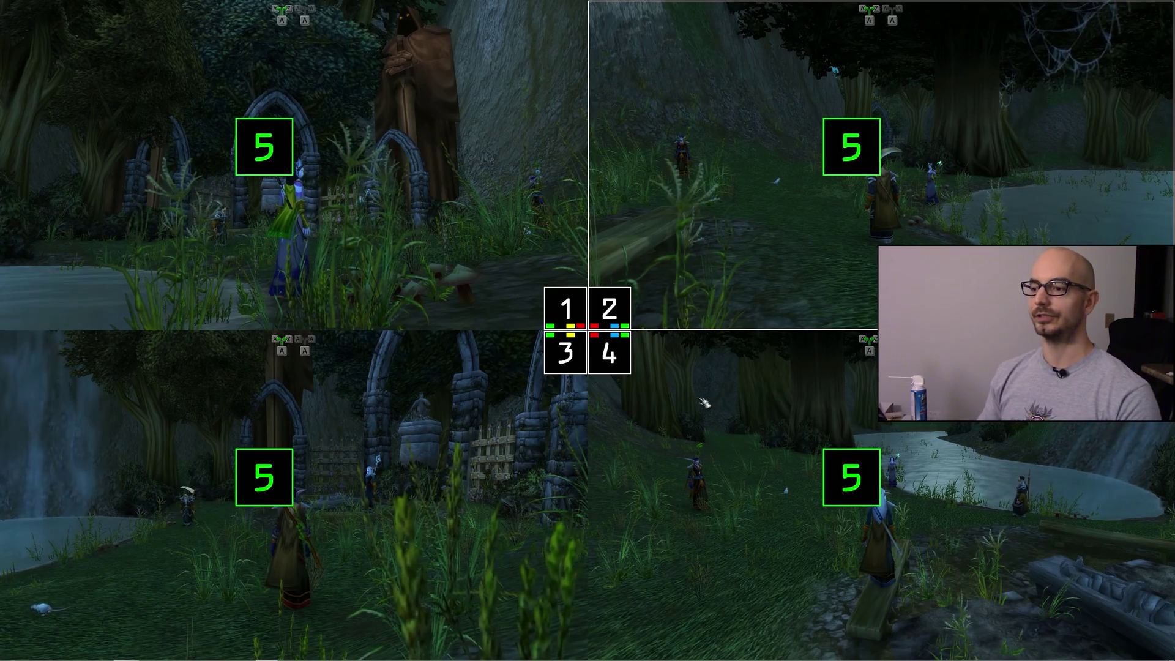
key("1")
key("2")
key("3")
key("5")
key("2")
key("4")
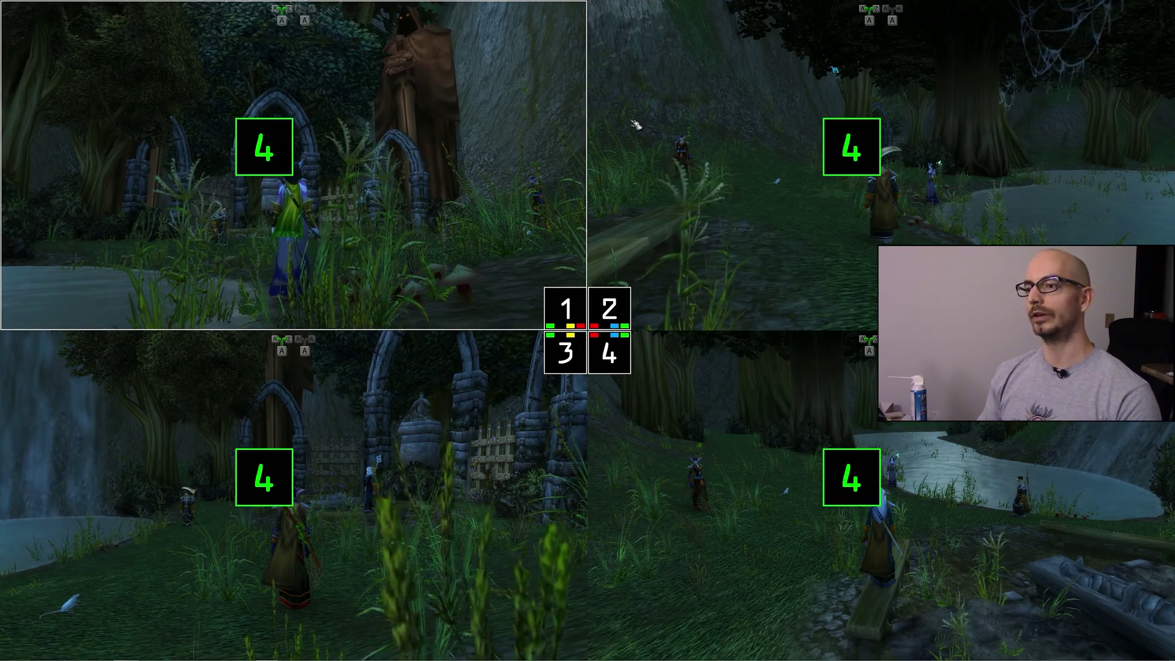